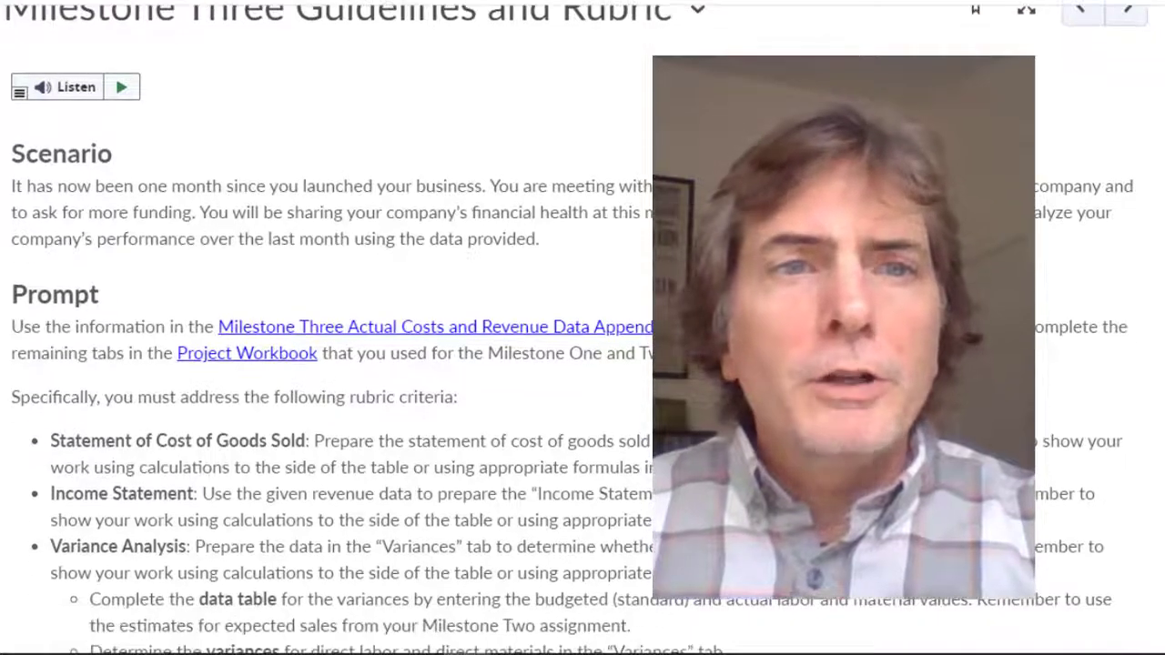
# - Scroll through the Milestone Three prompt and rubric to the Variance Analysis criteria
pyautogui.scroll(2, 583, 327)
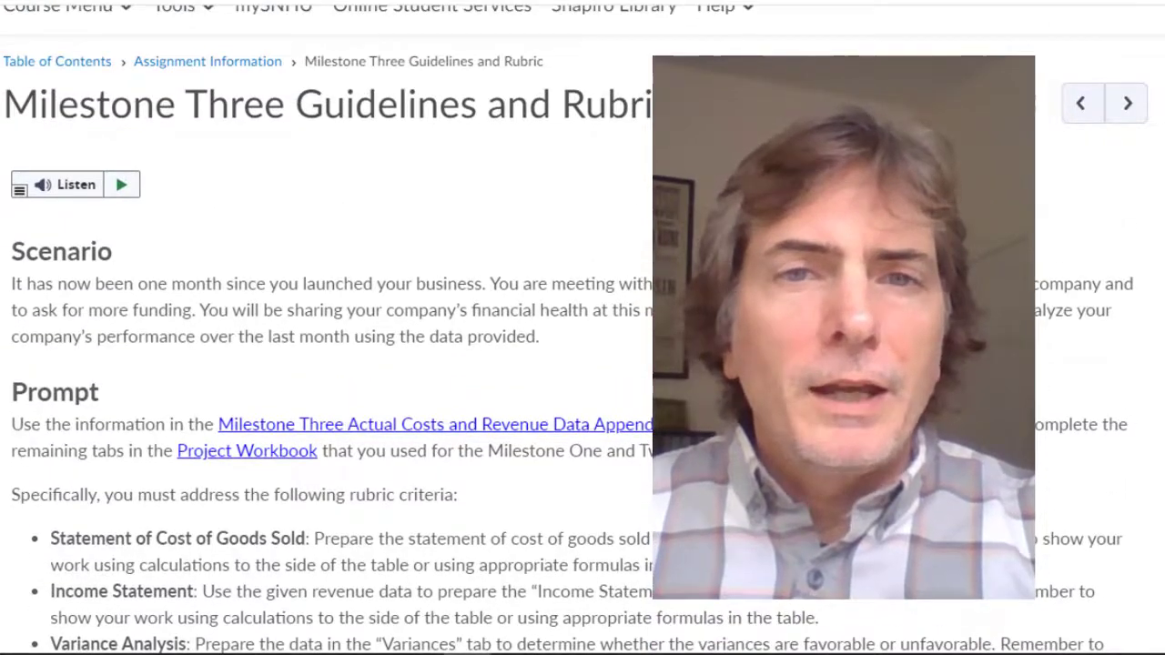
pyautogui.scroll(-1, 643, 346)
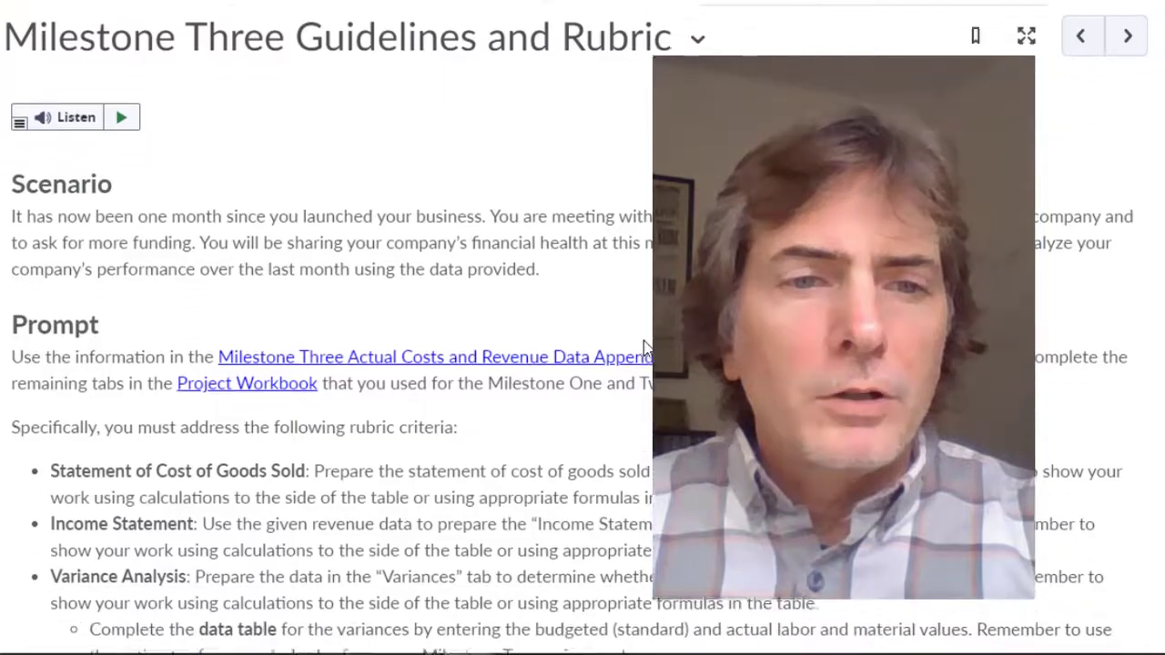
pyautogui.scroll(-2, 644, 346)
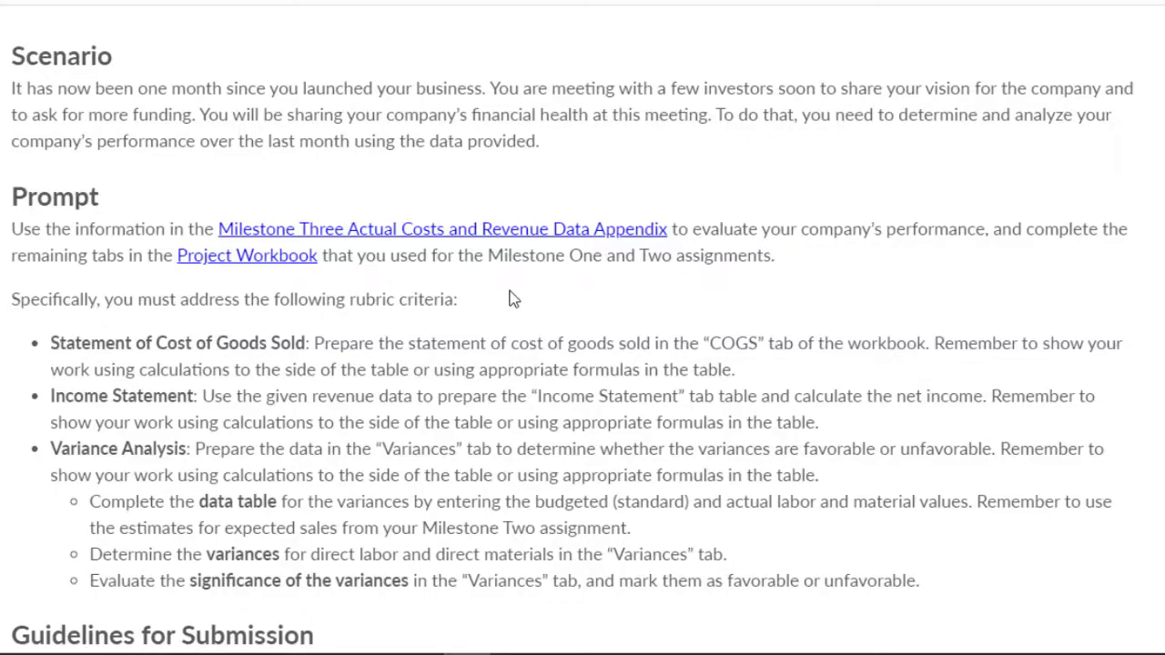
pyautogui.scroll(-3, 515, 299)
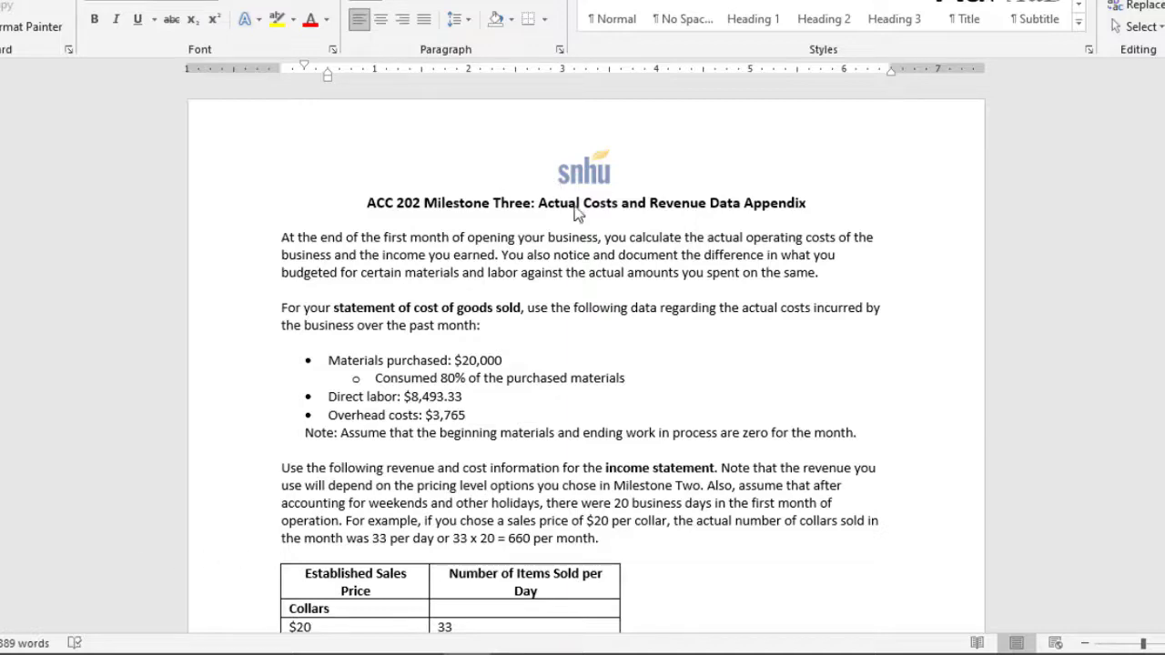
# - Scroll the Word appendix past the collar price table to the Variance section
pyautogui.scroll(-10, 850, 333)
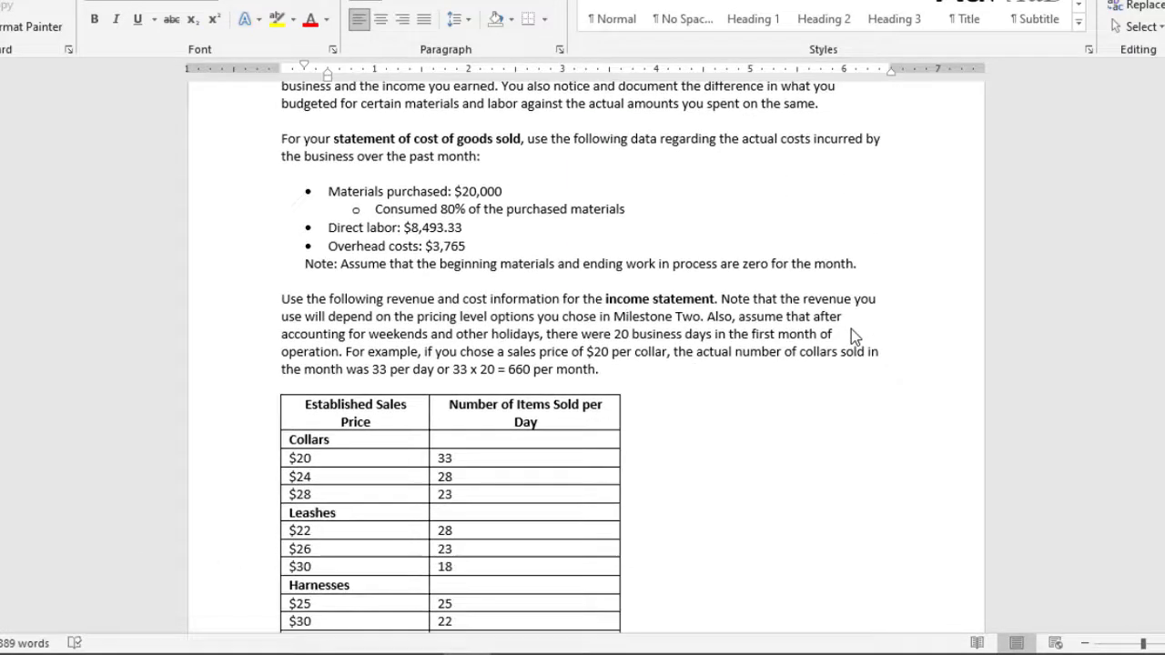
pyautogui.scroll(-10, 854, 381)
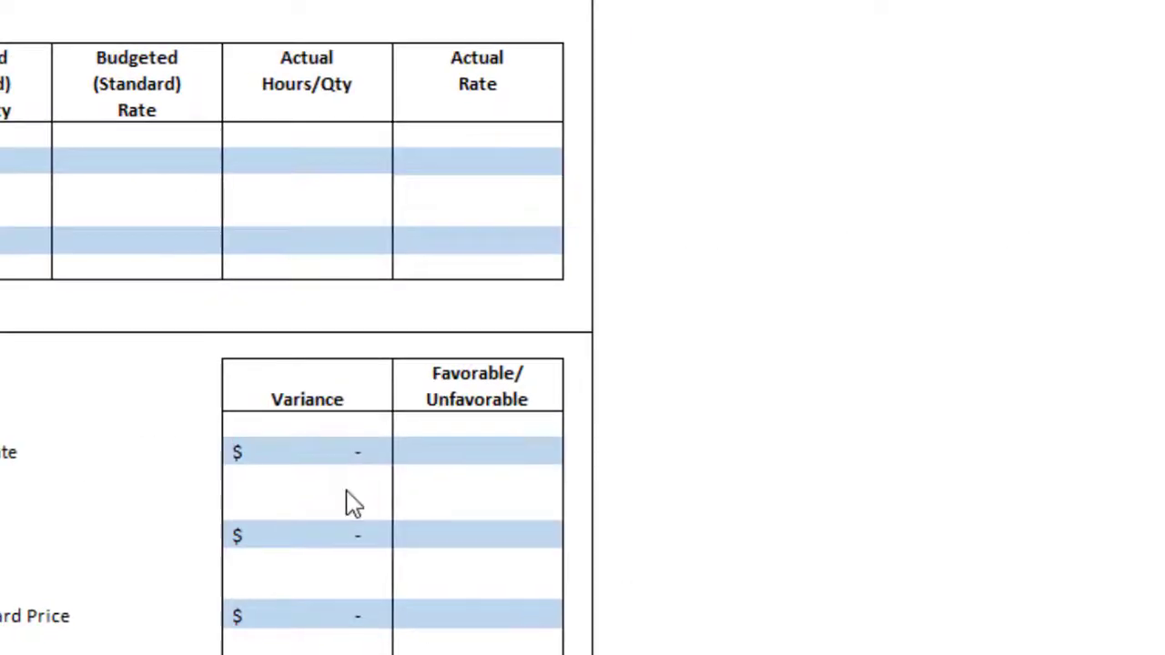
# - Enter 'Just do the Collars!' in H2, then select the Labor budgeted hours cell B8
pyautogui.click(794, 16)
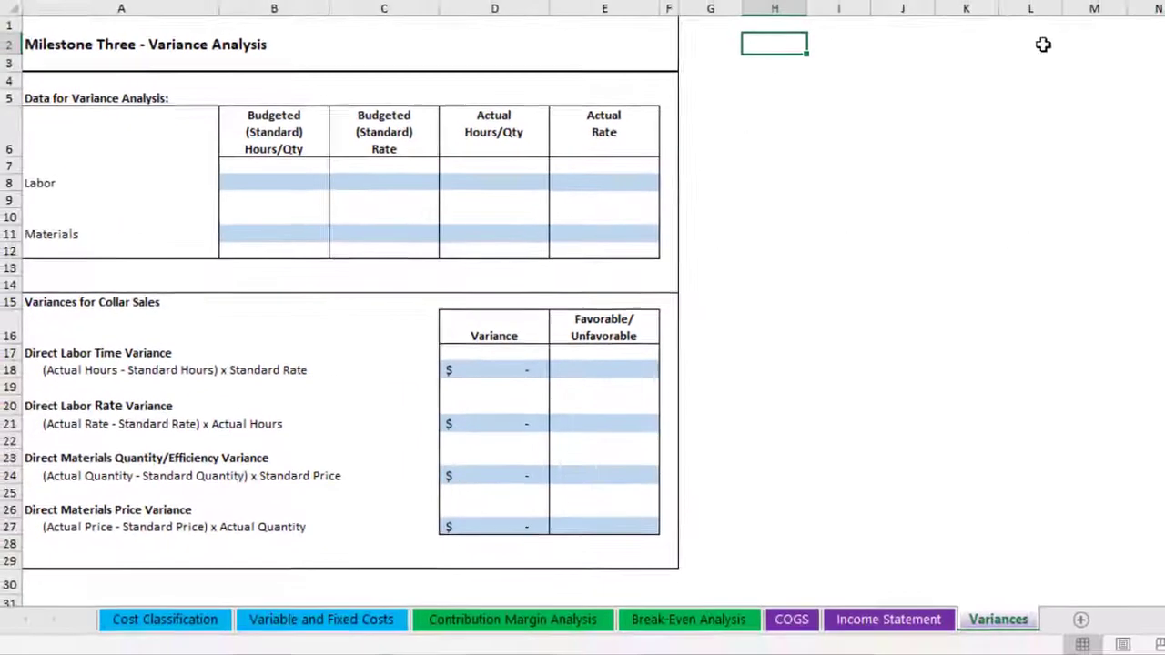
pyautogui.write('Just ')
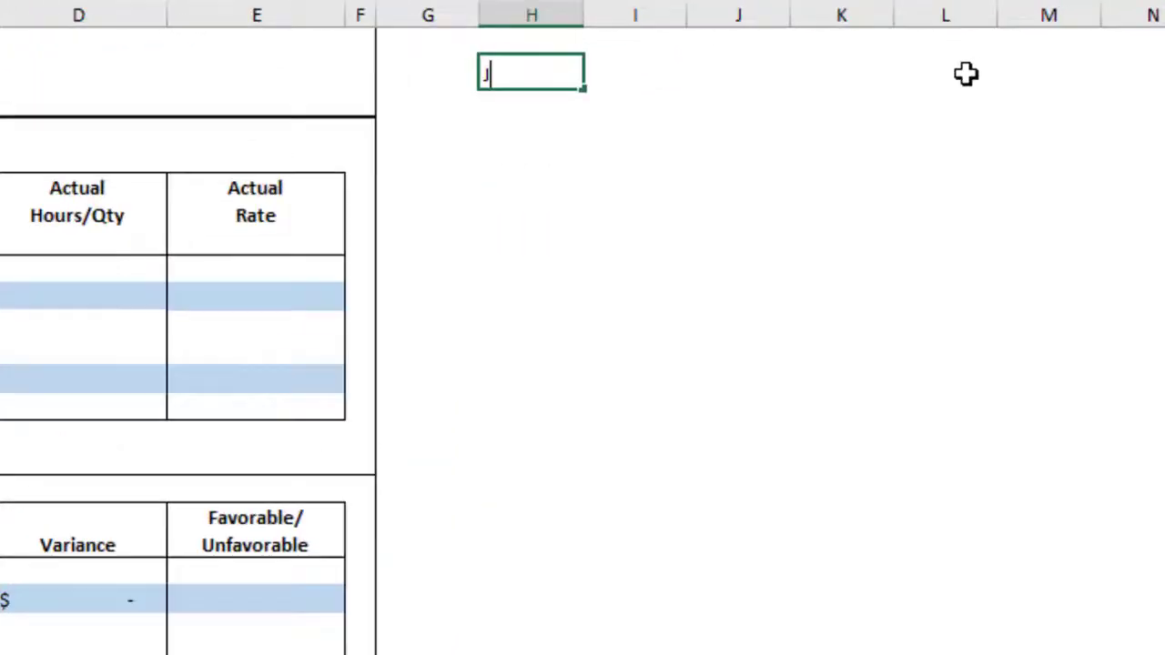
pyautogui.write('do the Collars!')
pyautogui.press('Return')
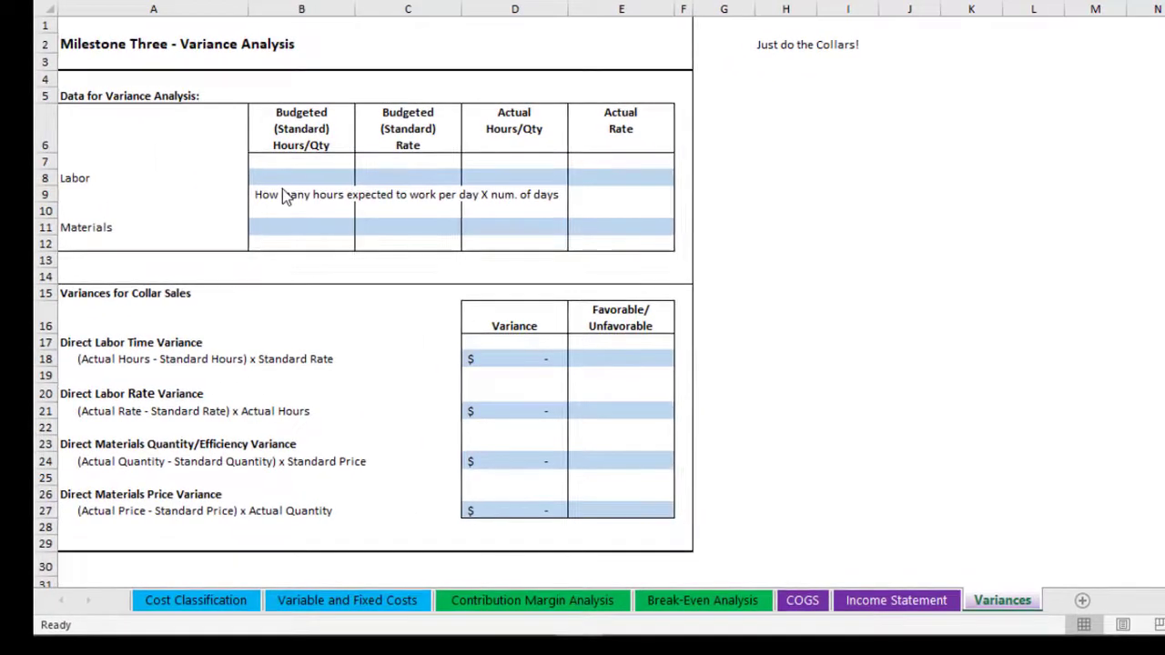
pyautogui.click(286, 180)
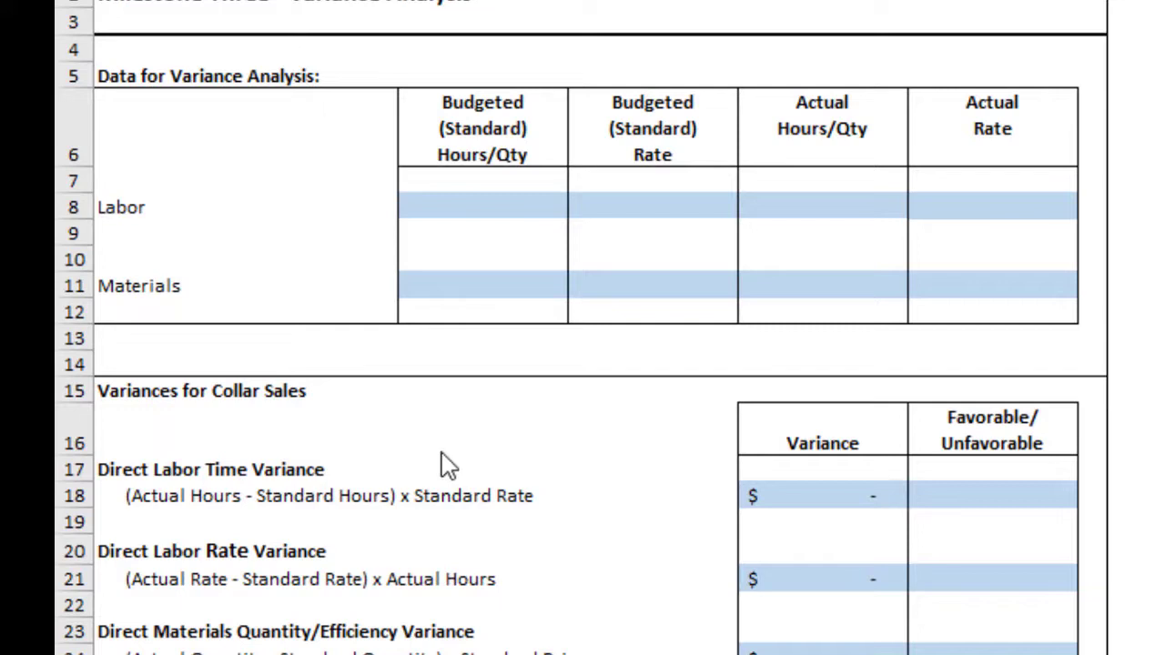
pyautogui.click(634, 232)
pyautogui.click(650, 184)
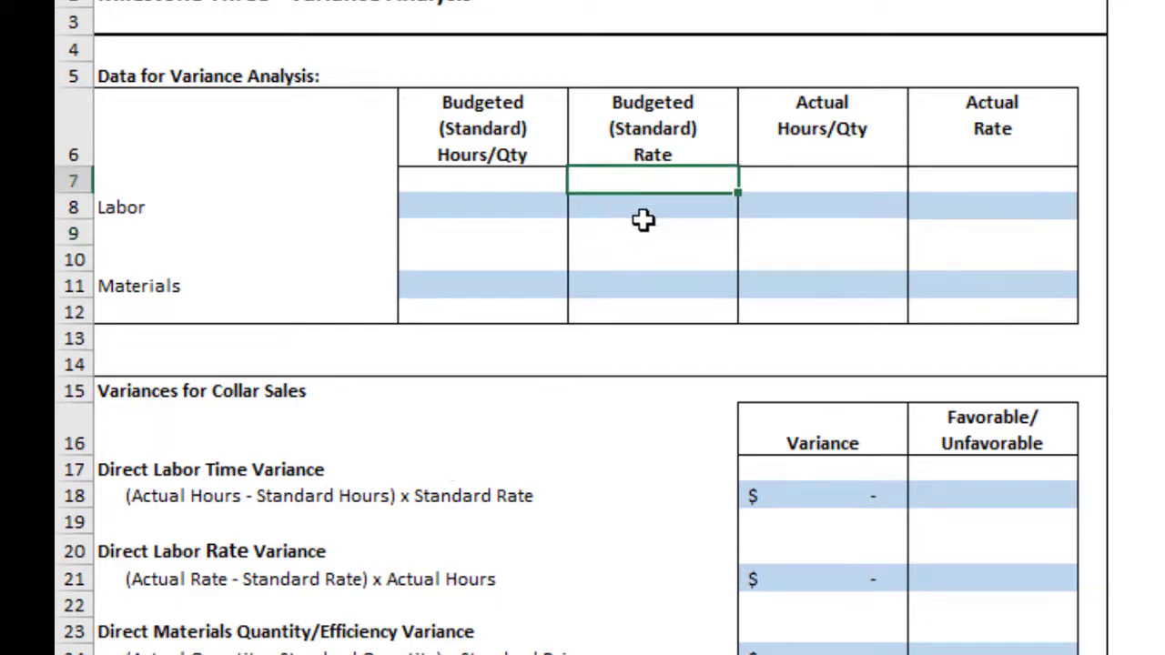
pyautogui.click(641, 207)
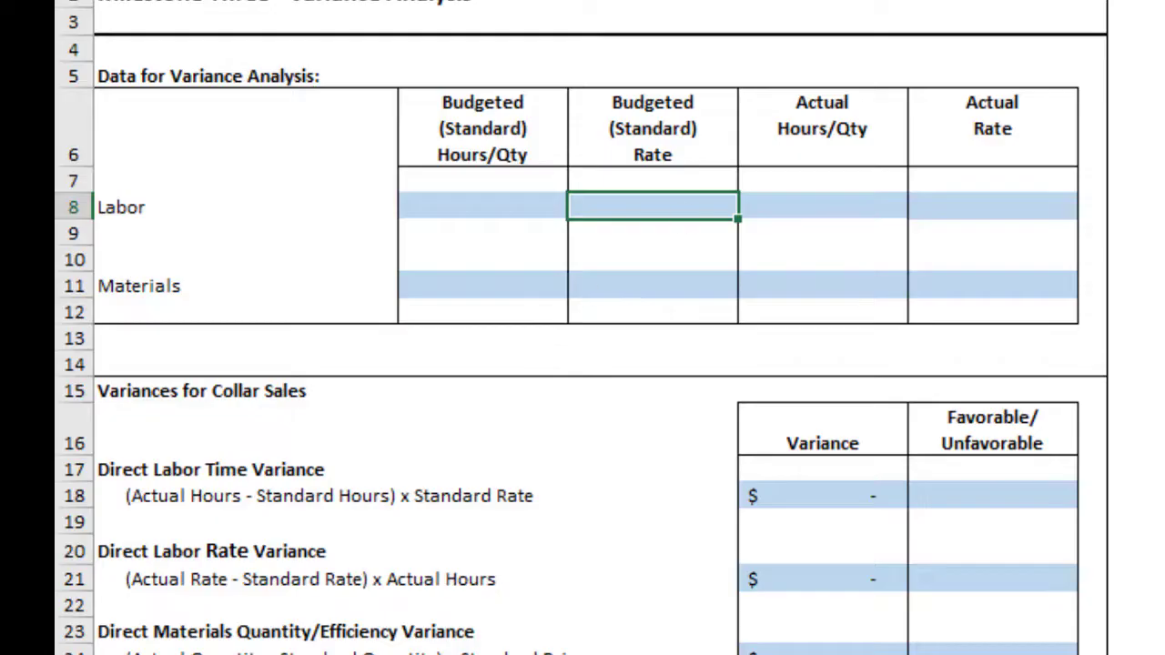
pyautogui.hotkey('alt', 'Tab')
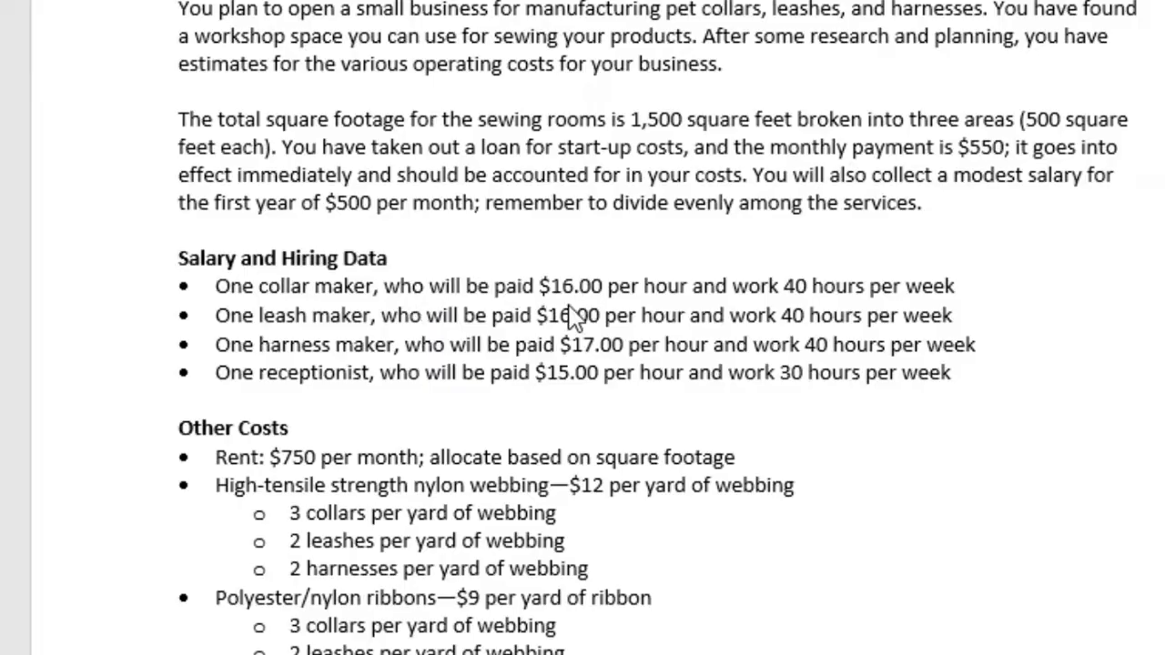
pyautogui.hotkey('alt', 'Tab')
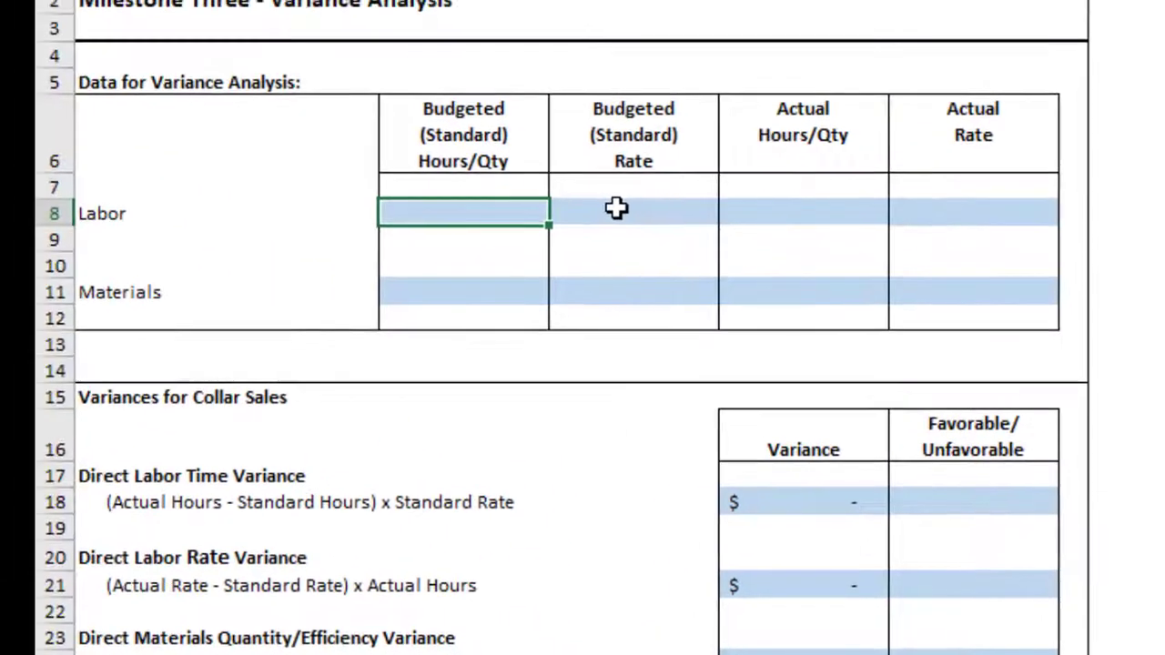
pyautogui.click(182, 118)
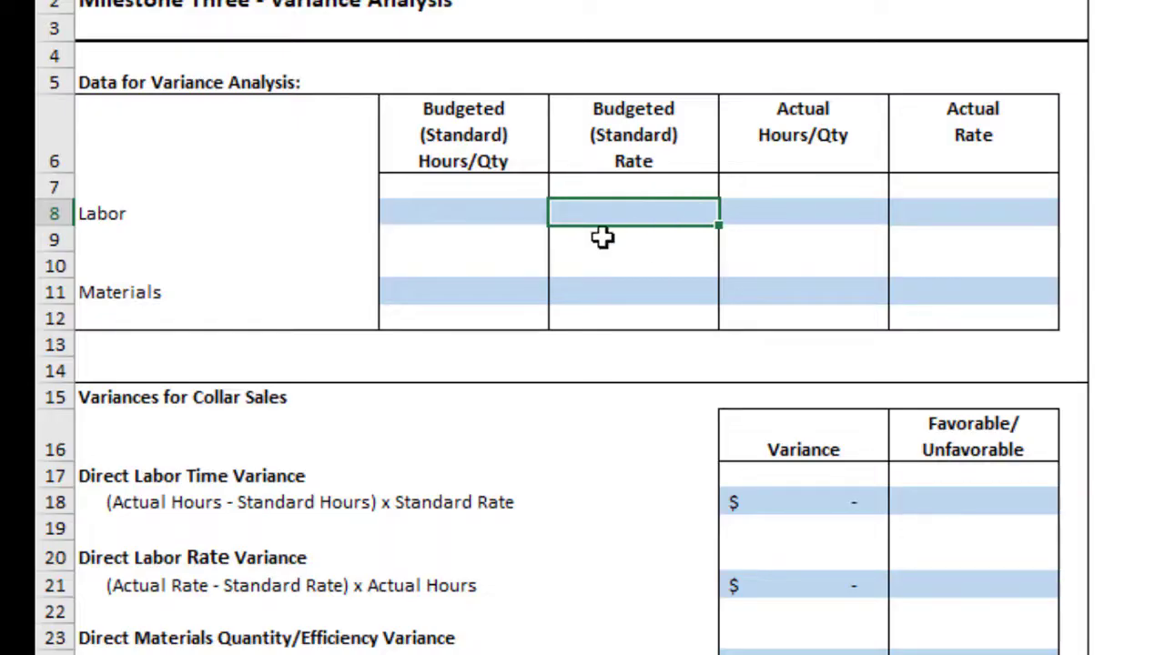
pyautogui.click(782, 211)
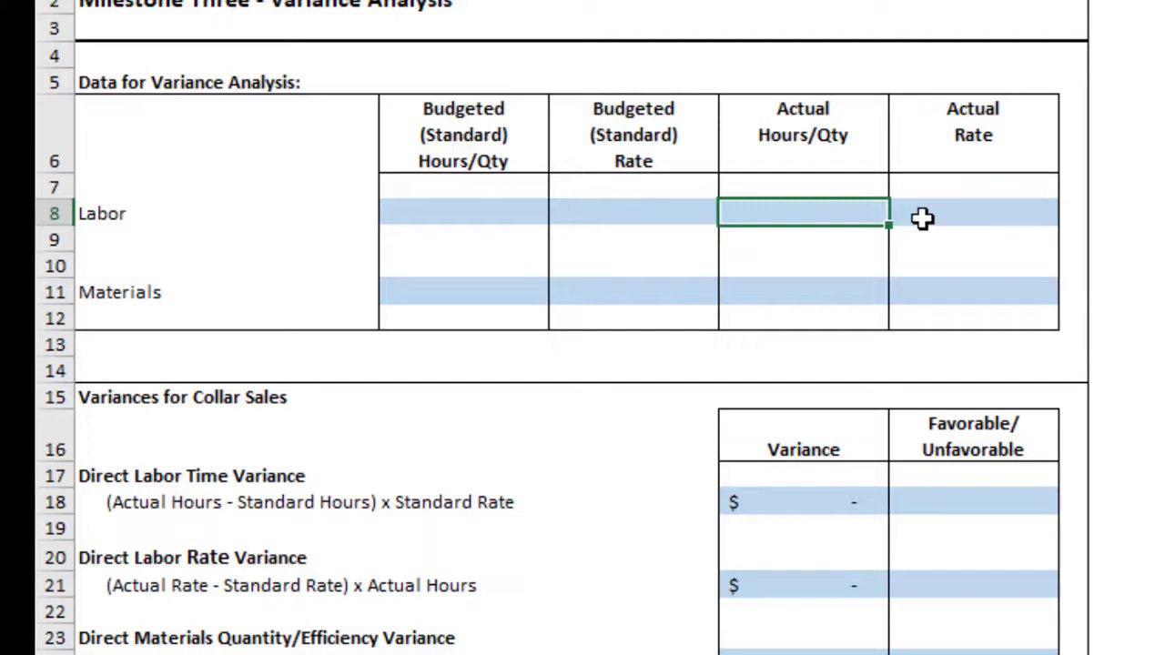
pyautogui.click(928, 219)
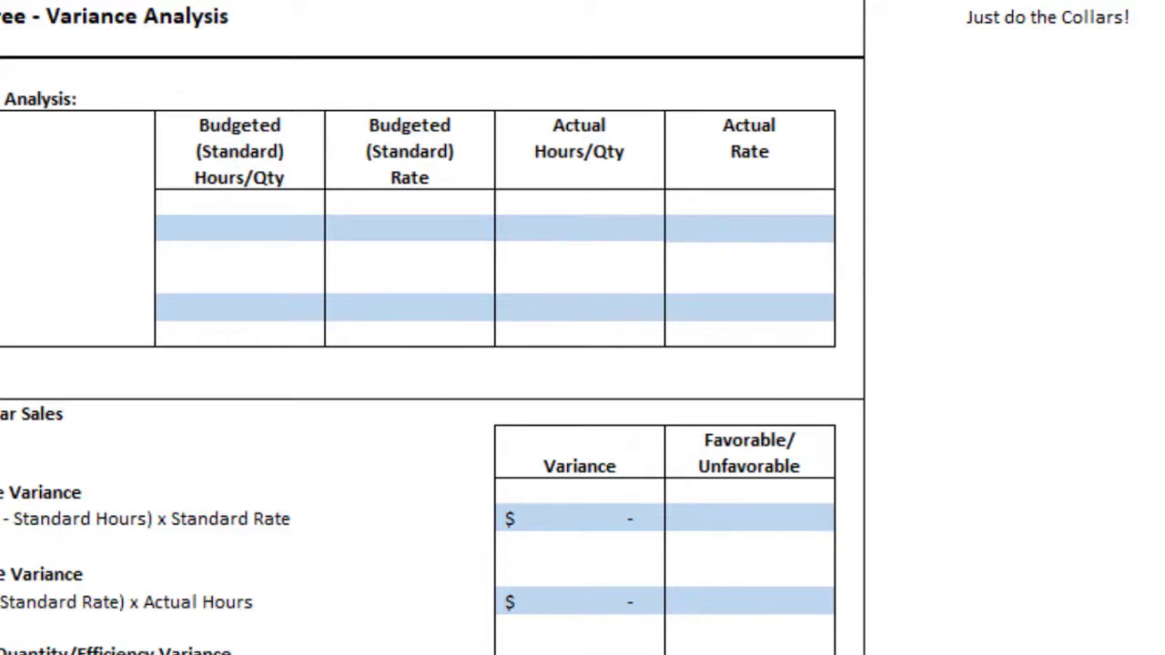
pyautogui.click(812, 233)
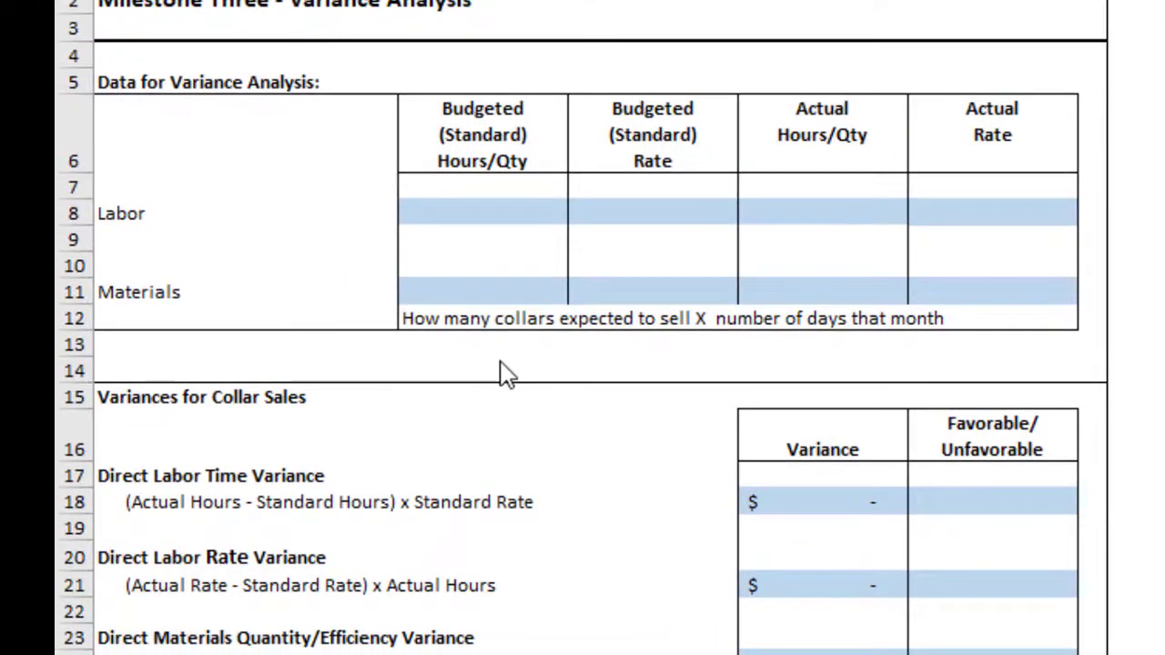
pyautogui.click(455, 344)
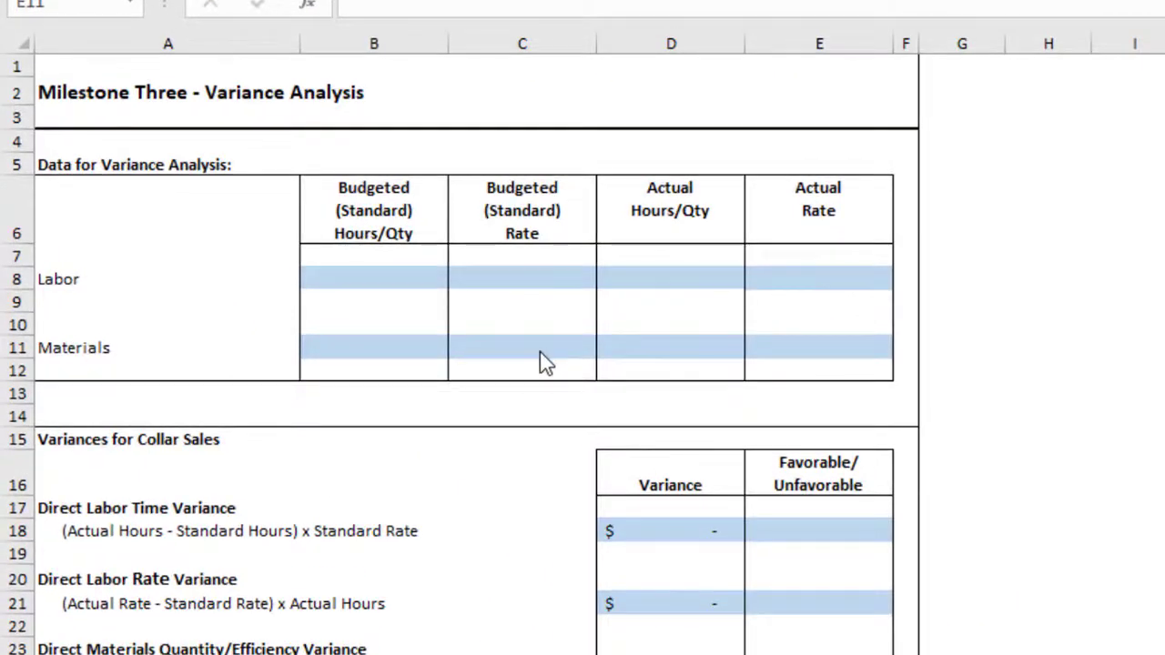
# - Check Milestone One's Total Variable Costs per Collar, then go to the Milestone Three variance sheet
pyautogui.click(537, 346)
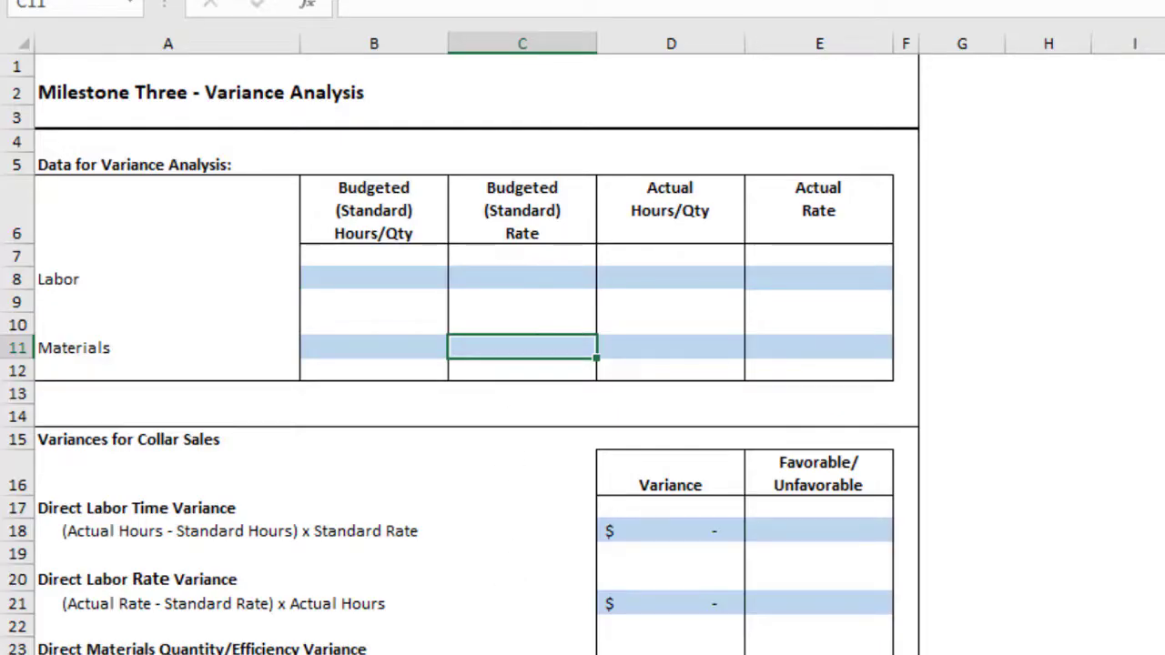
pyautogui.scroll(7, 473, 482)
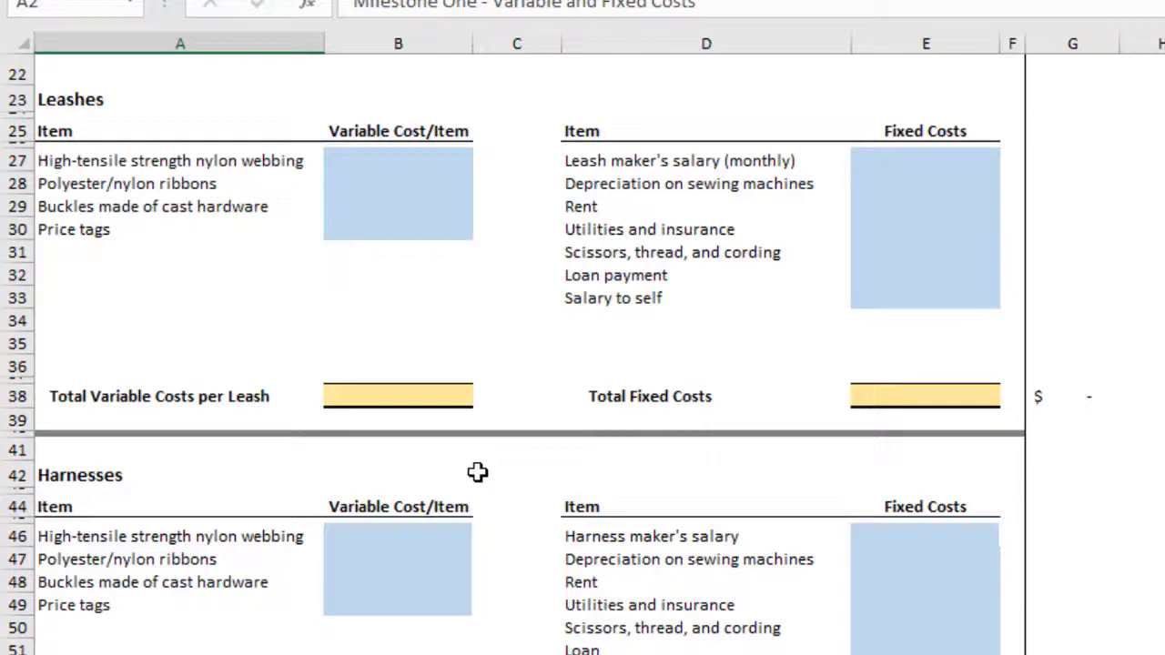
pyautogui.scroll(3, 509, 474)
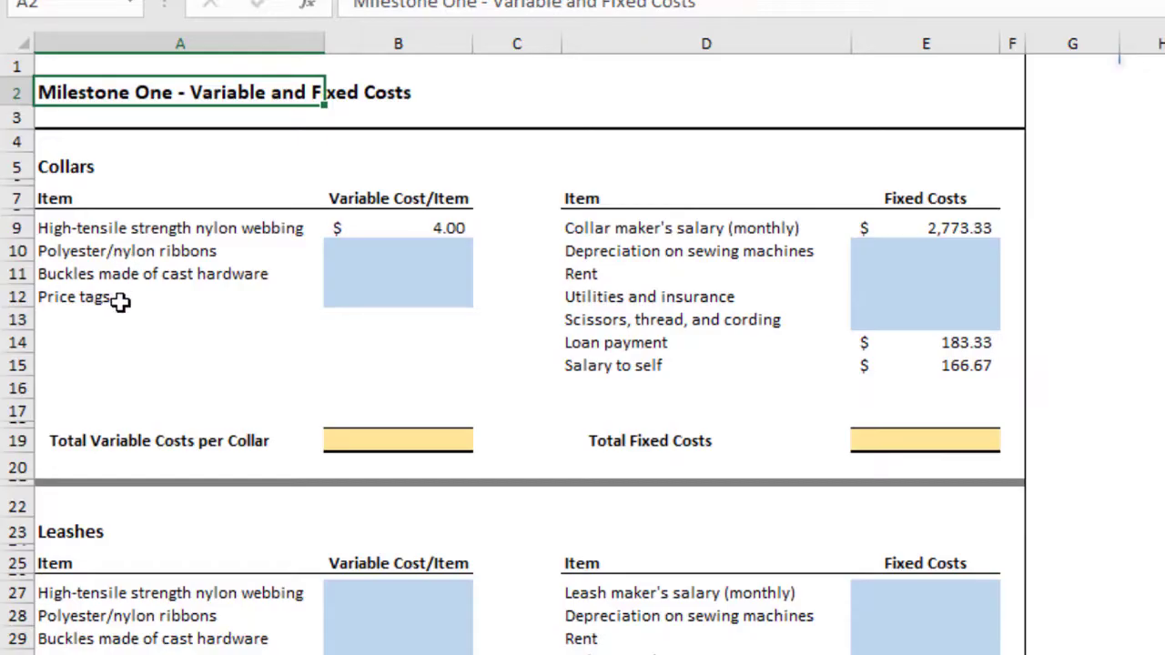
pyautogui.click(370, 434)
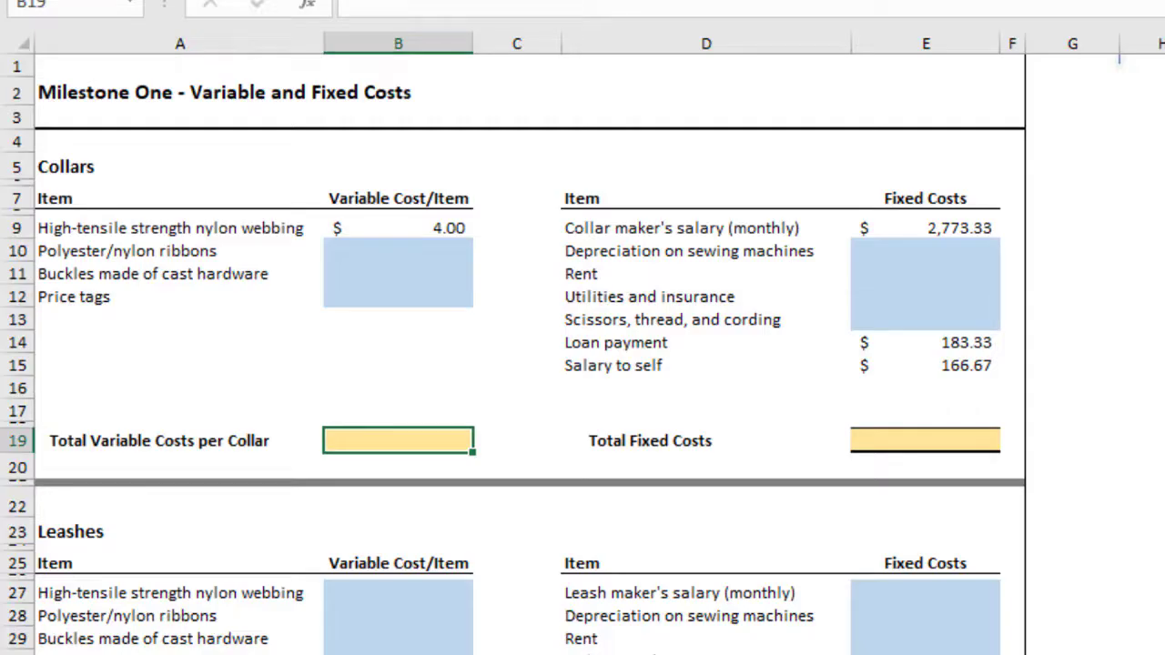
pyautogui.hotkey('ctrl', 'pagedown')
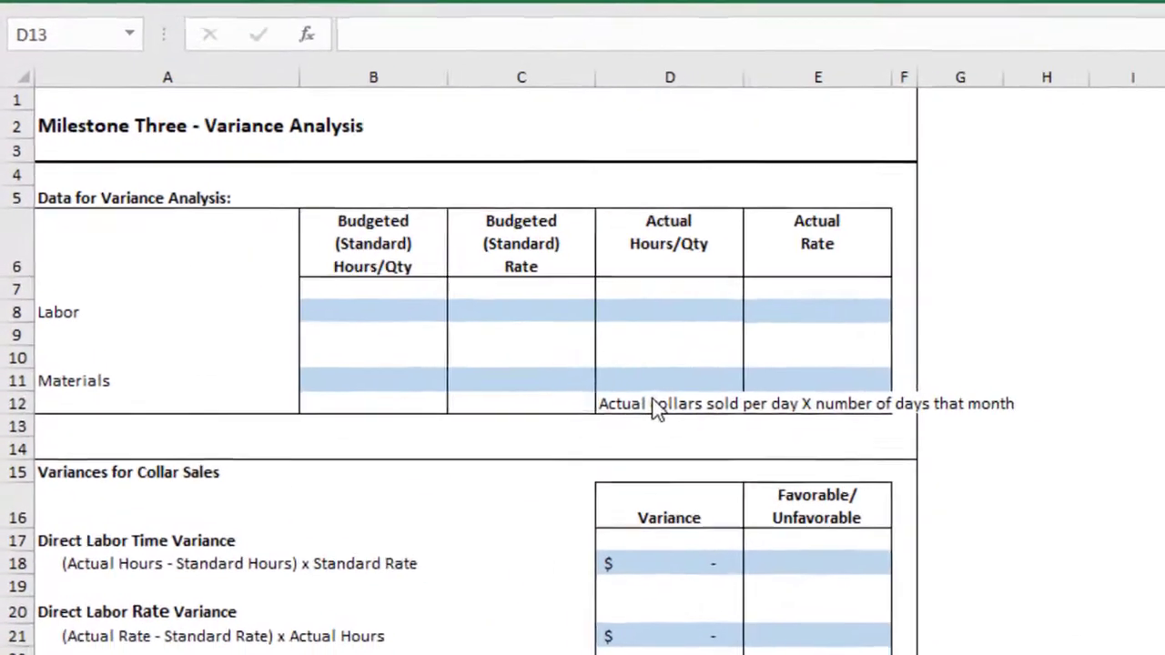
pyautogui.click(696, 387)
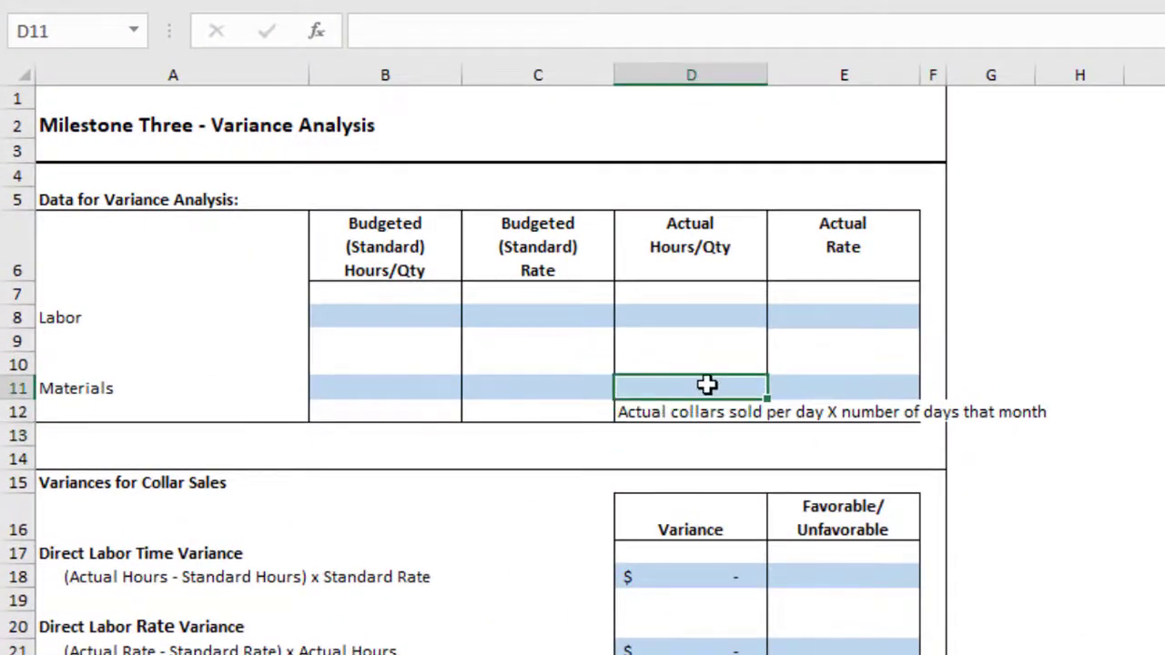
pyautogui.click(685, 431)
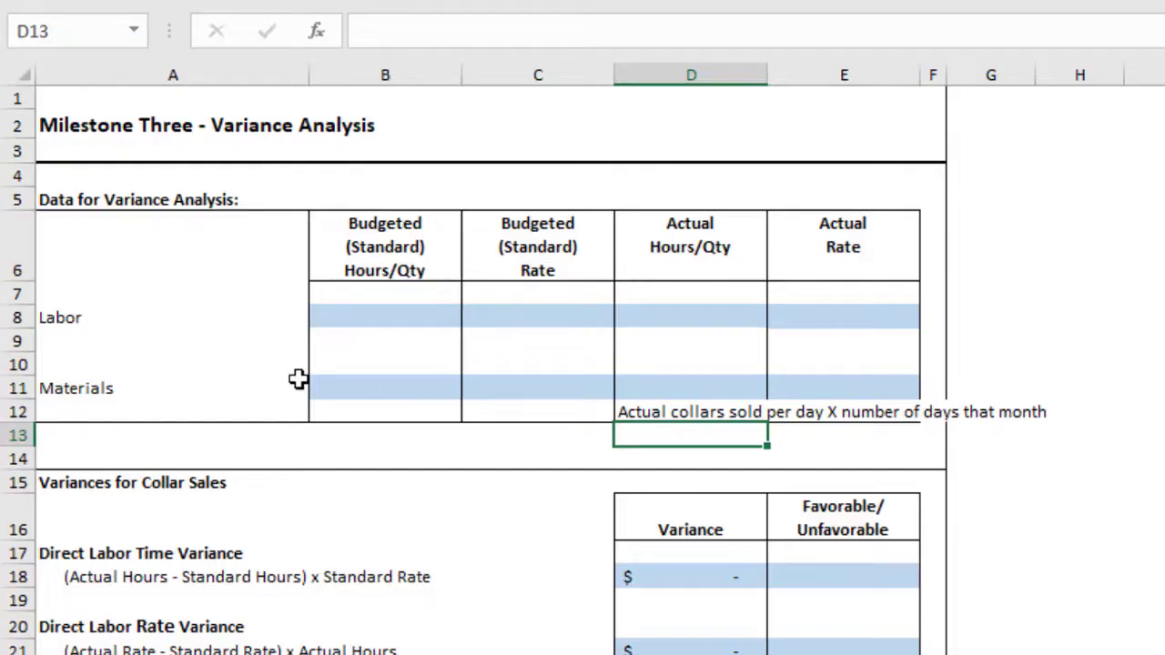
pyautogui.click(361, 391)
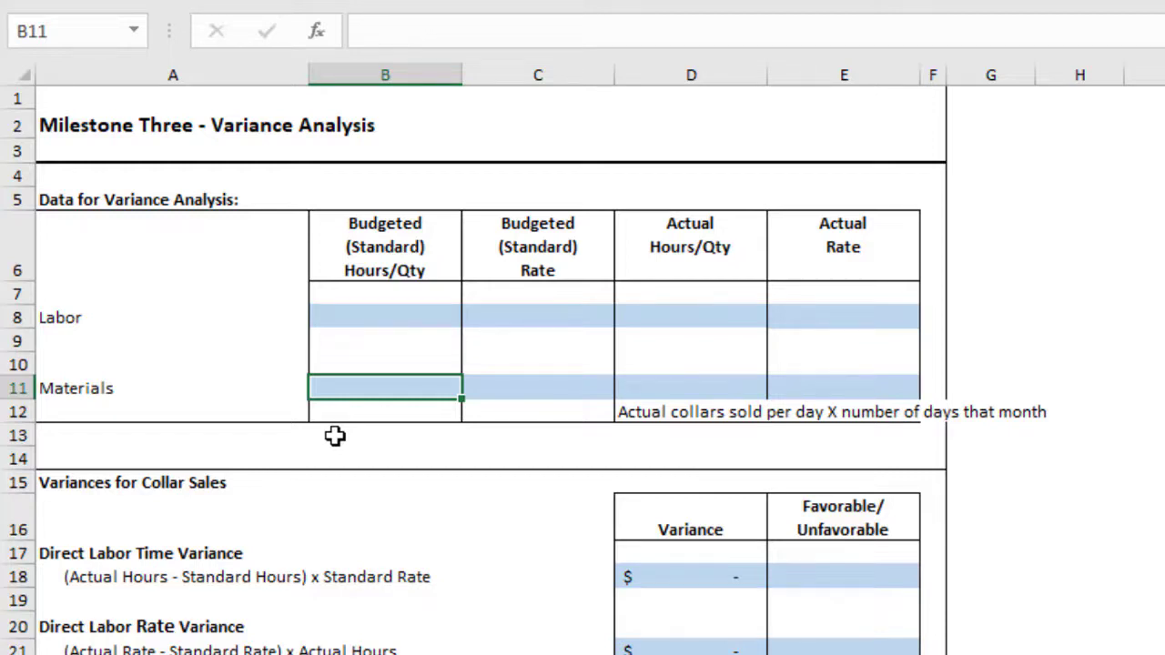
pyautogui.click(655, 388)
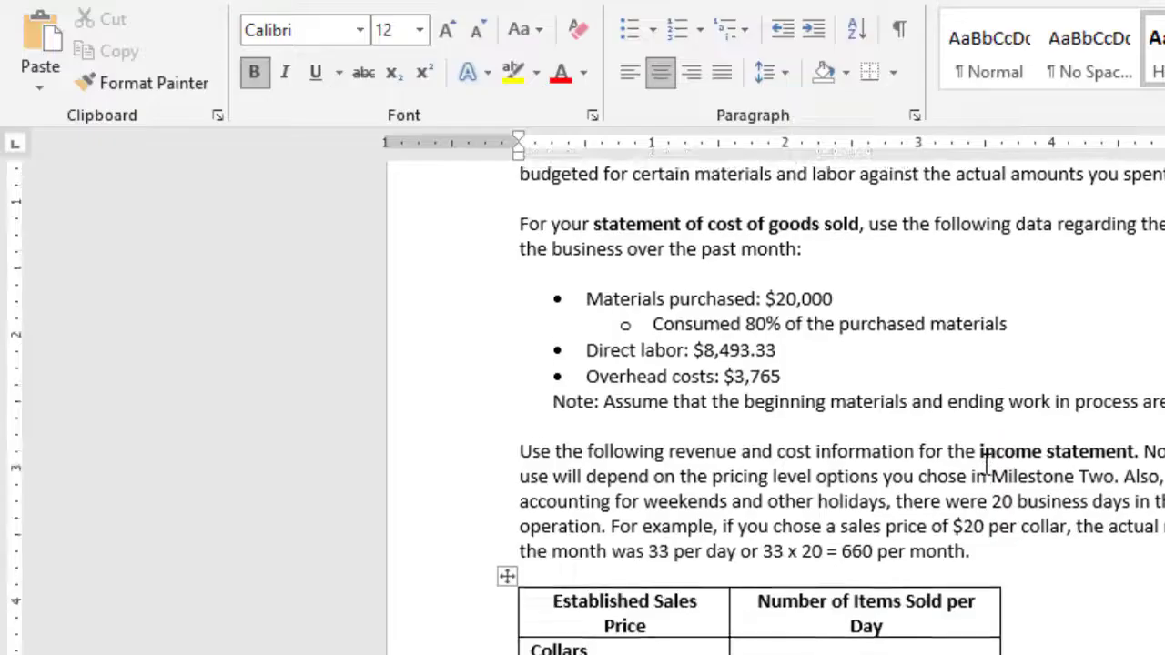
pyautogui.scroll(5, 991, 451)
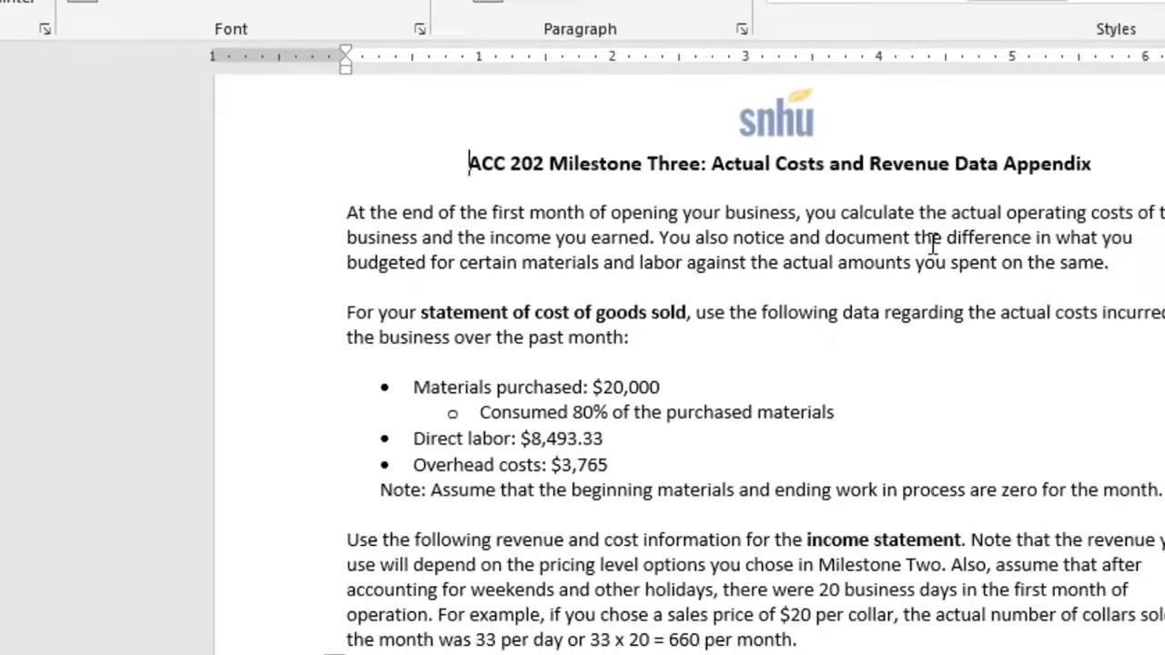
# - Read the appendix's sales price table, then select a cell in Excel's Materials actual row
pyautogui.scroll(-7, 564, 398)
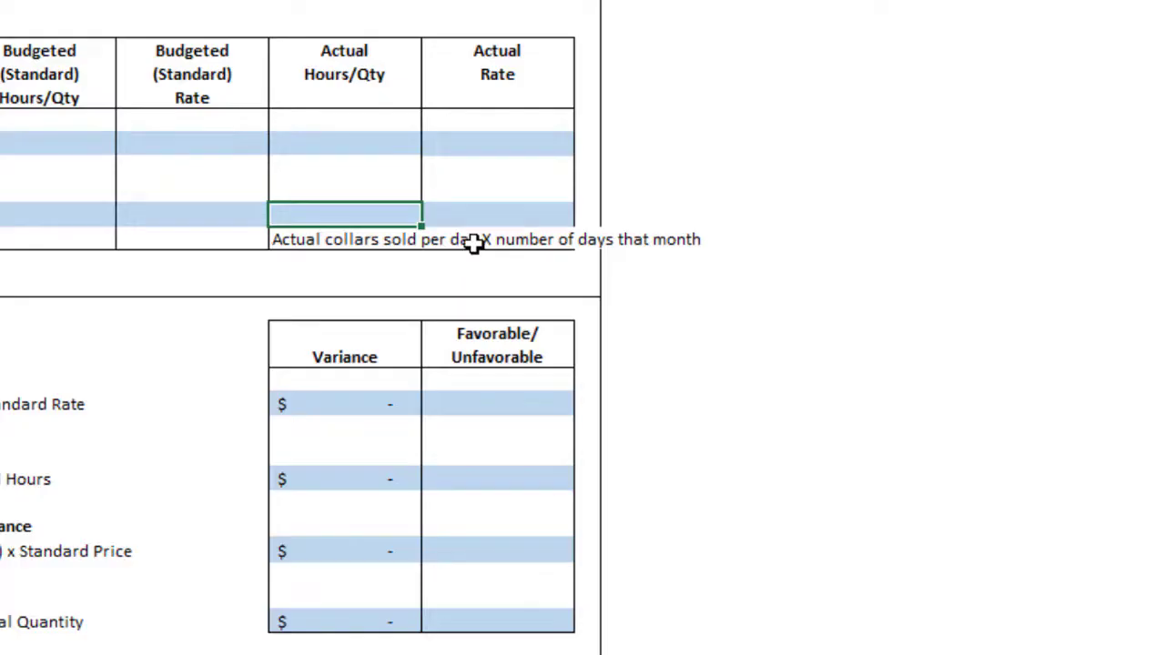
pyautogui.click(486, 210)
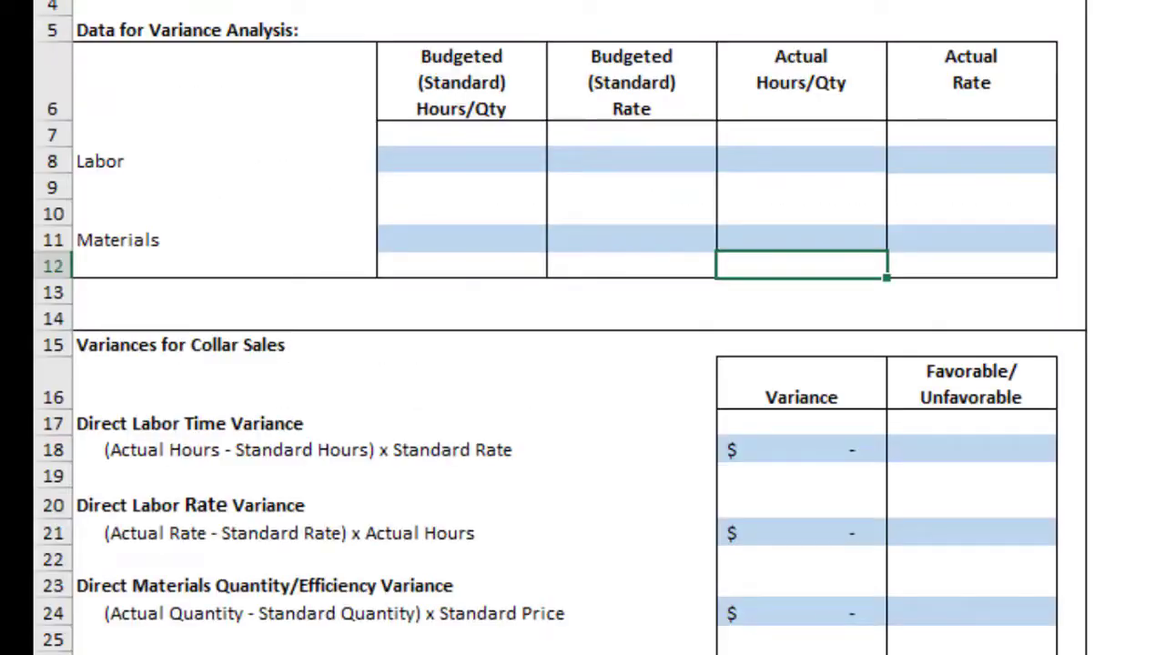
pyautogui.scroll(-3, 582, 328)
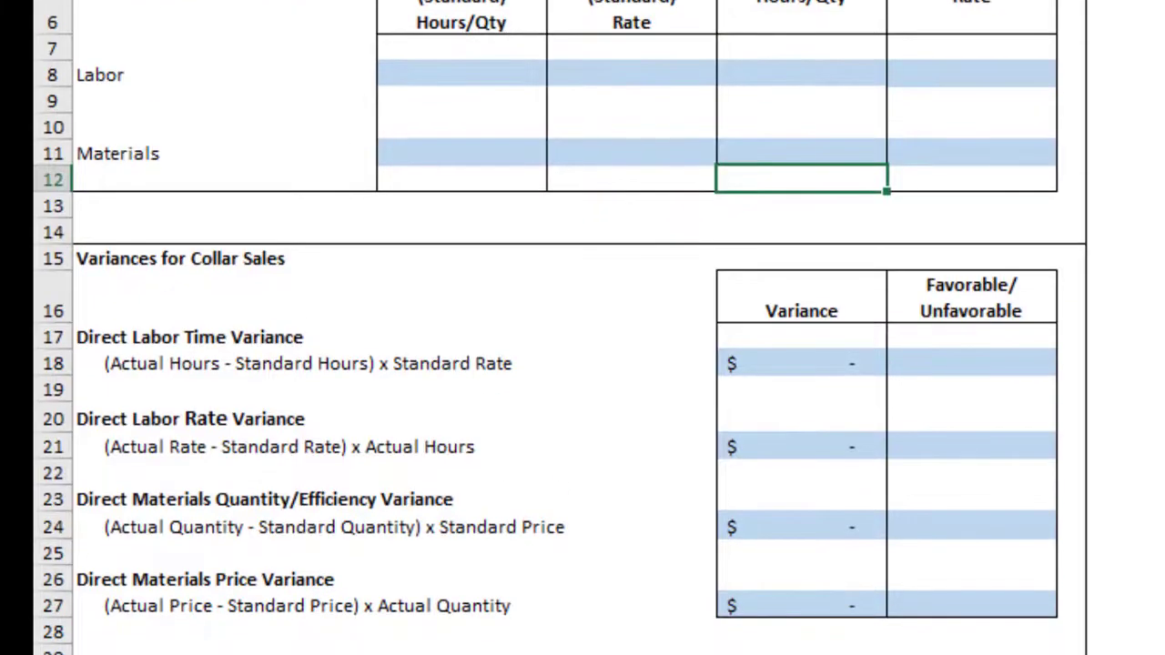
pyautogui.click(850, 364)
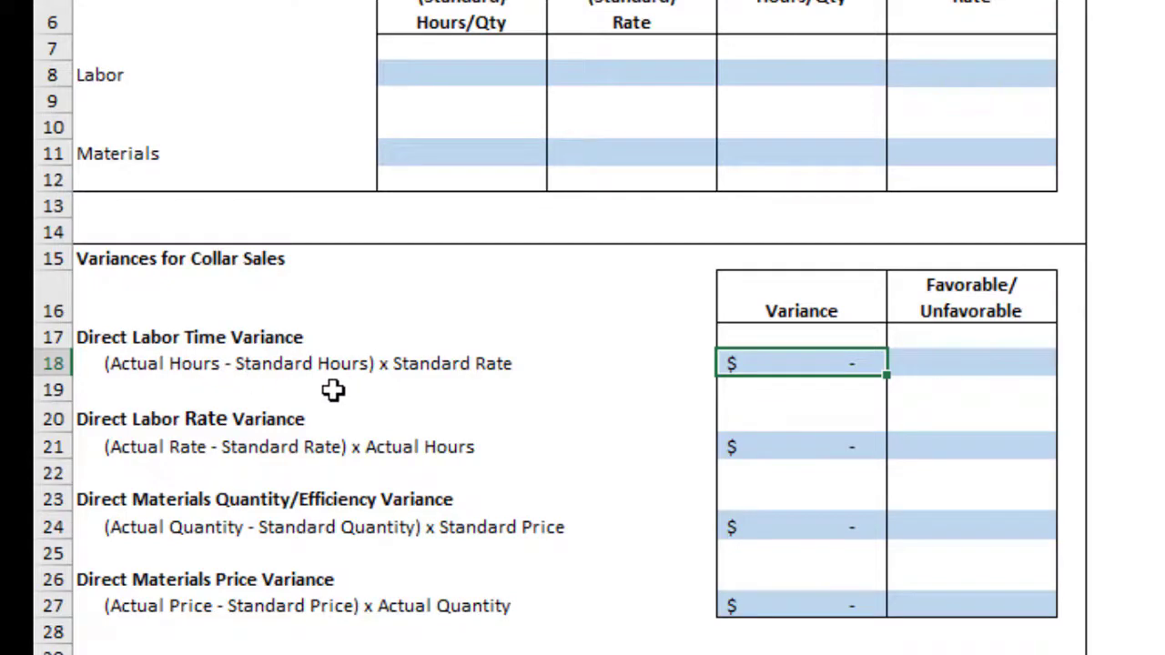
pyautogui.click(808, 74)
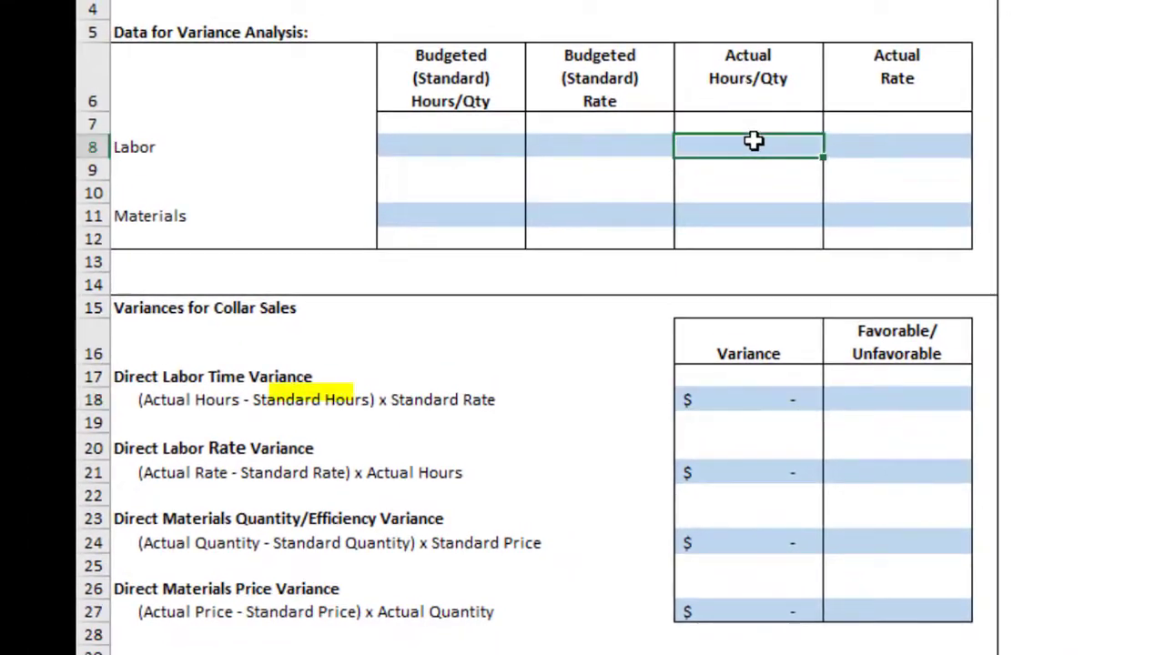
pyautogui.click(490, 143)
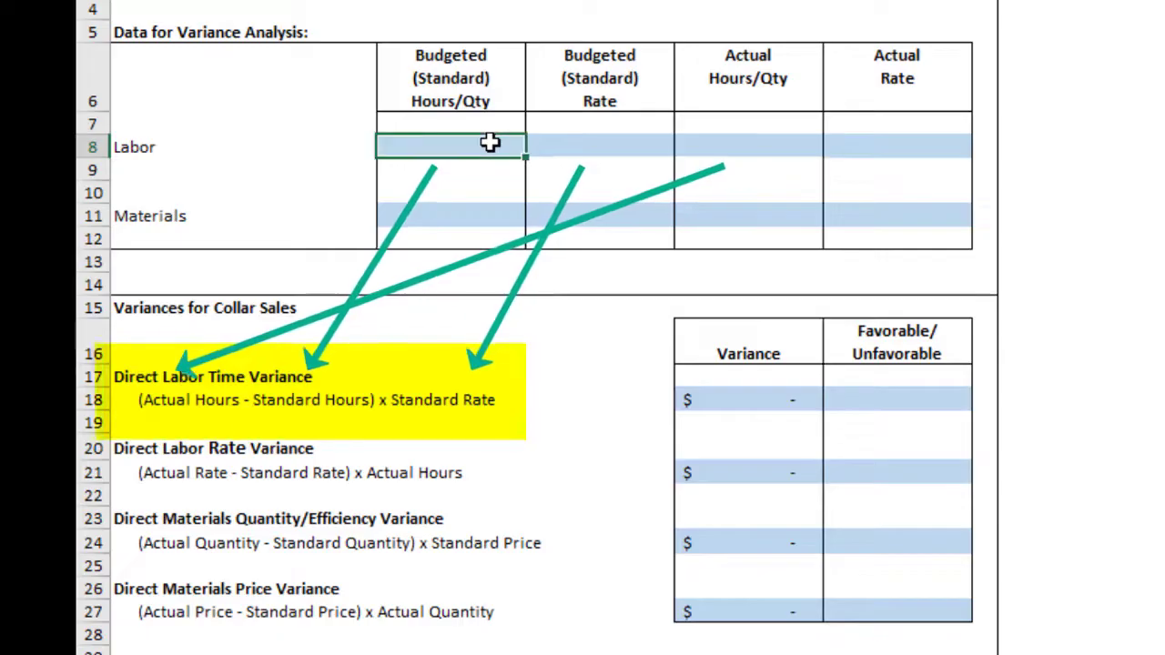
pyautogui.click(569, 143)
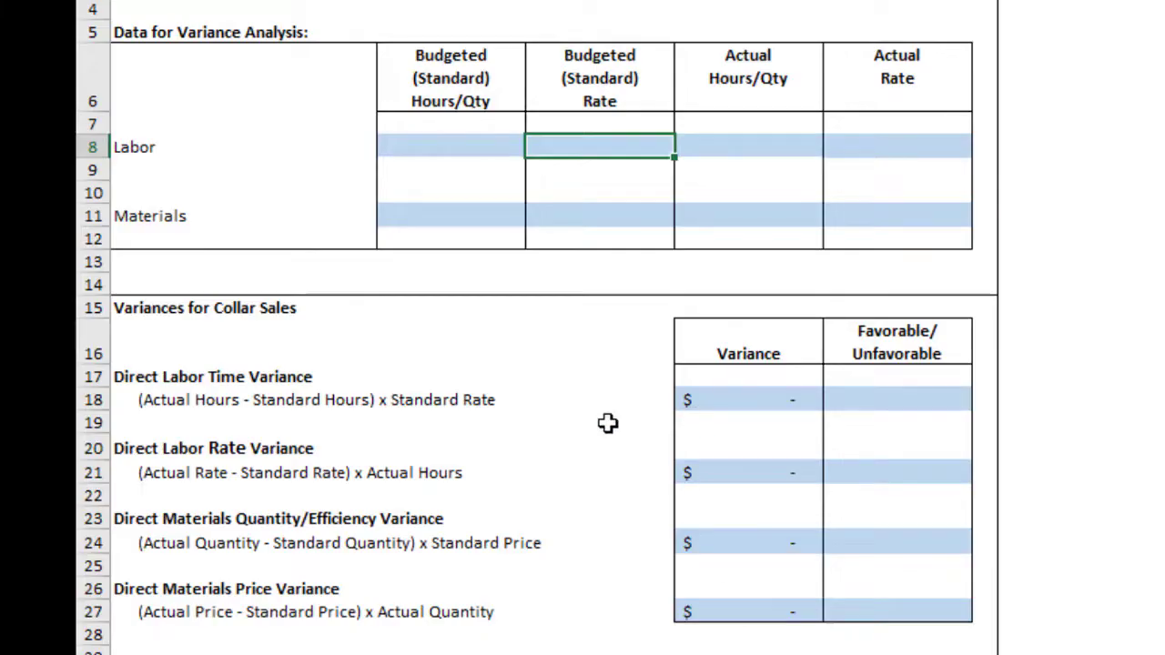
pyautogui.click(741, 402)
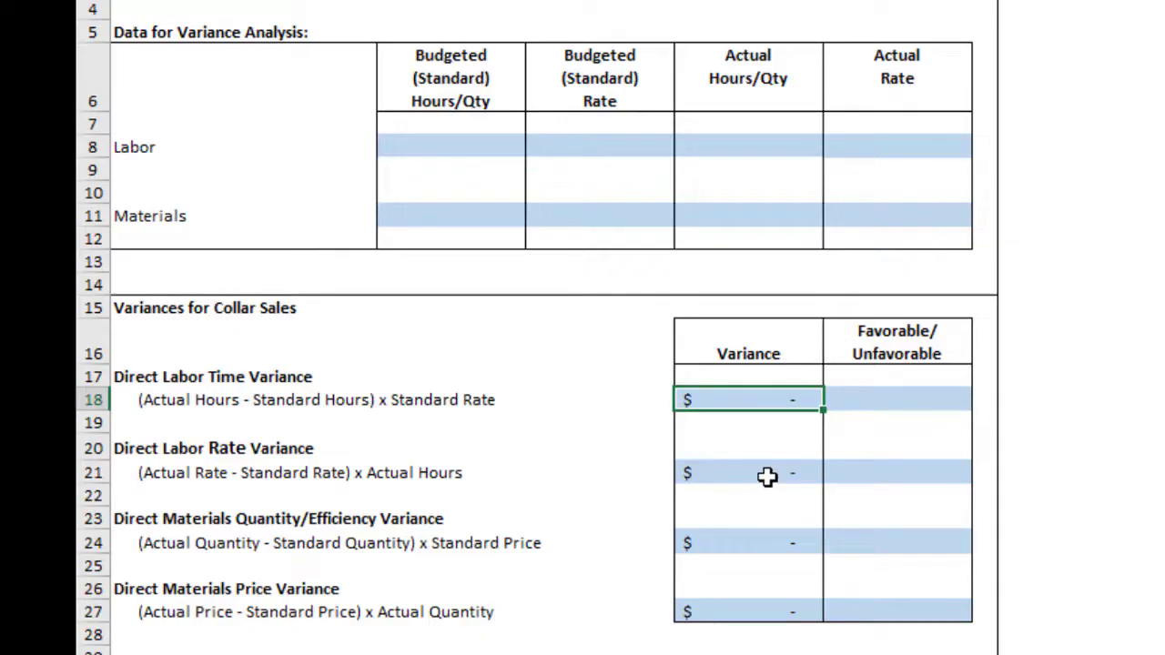
pyautogui.click(767, 476)
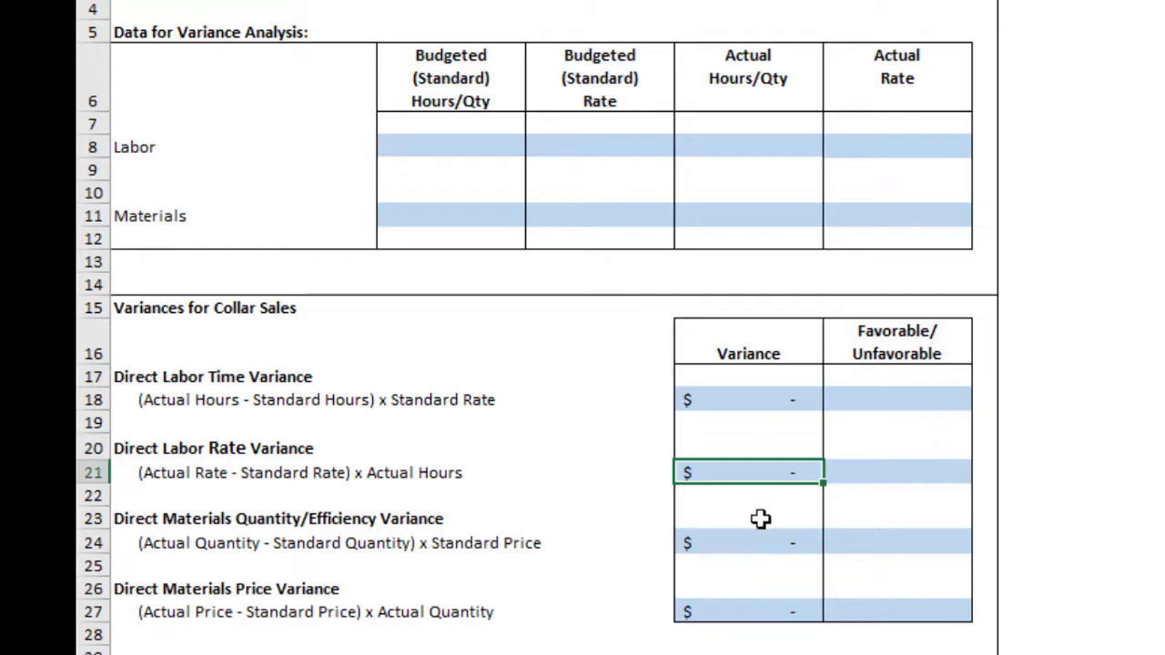
pyautogui.click(870, 406)
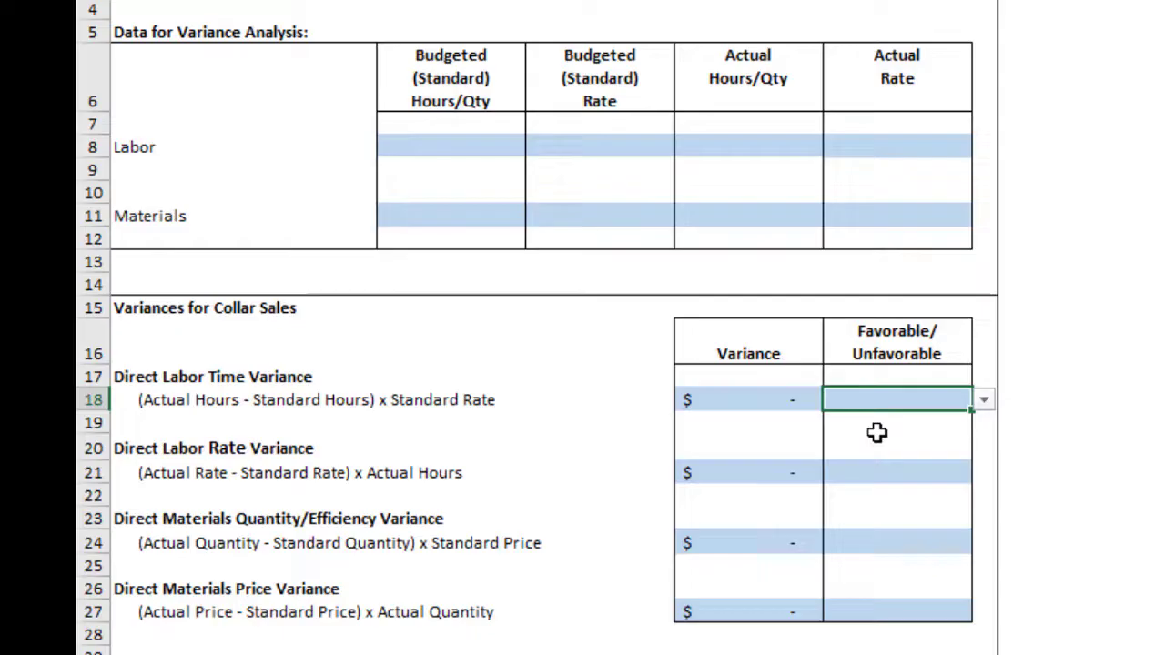
pyautogui.click(1037, 397)
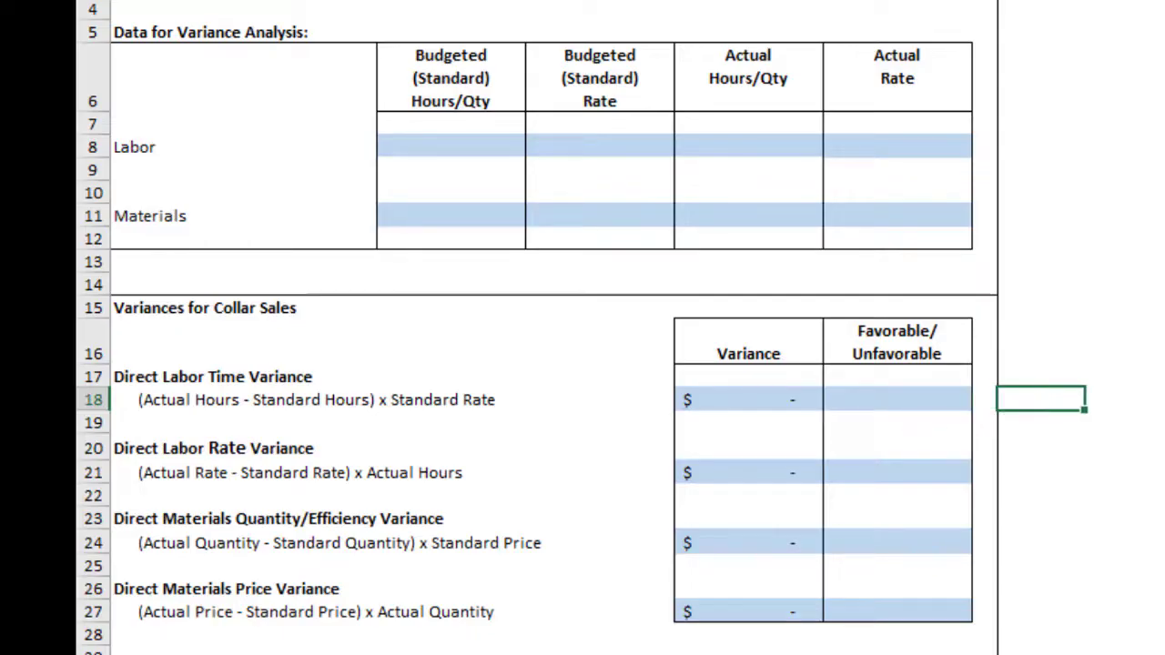